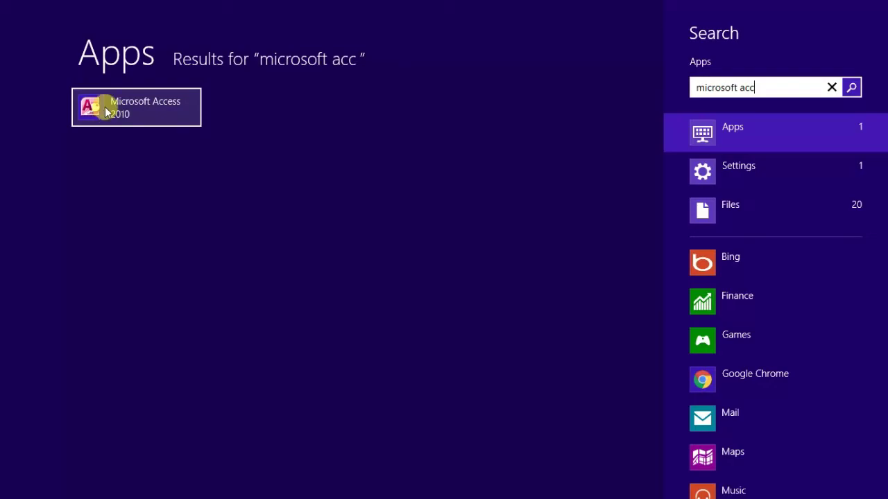
Launch Microsoft Access 2010 from the app search results
{"action": "left_click", "coordinate": [117, 106]}
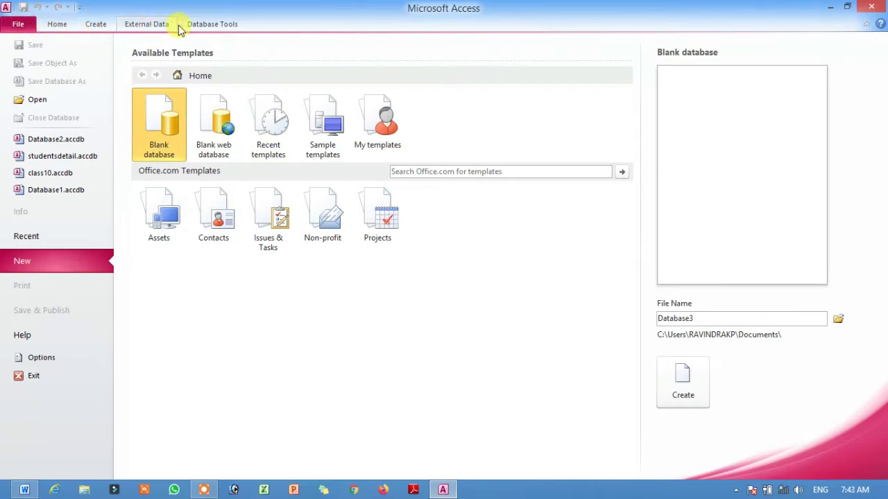
{"action": "left_click", "coordinate": [65, 26]}
{"action": "left_click", "coordinate": [95, 24]}
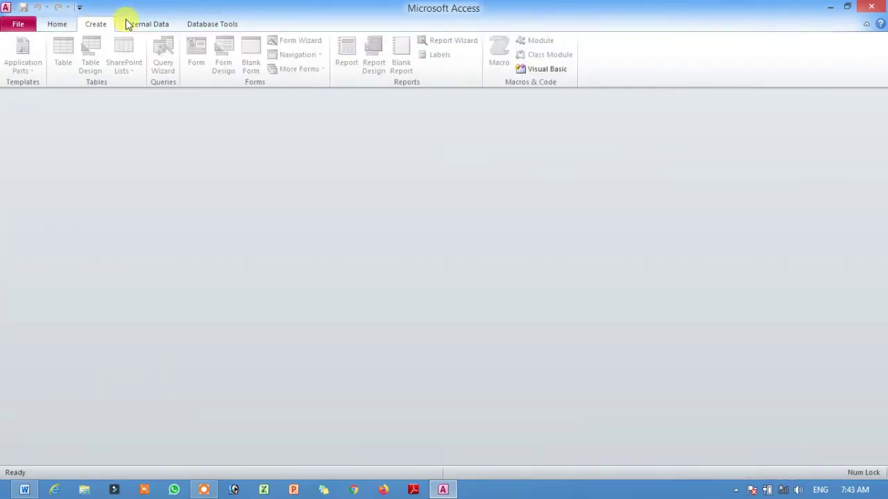
{"action": "left_click", "coordinate": [138, 29]}
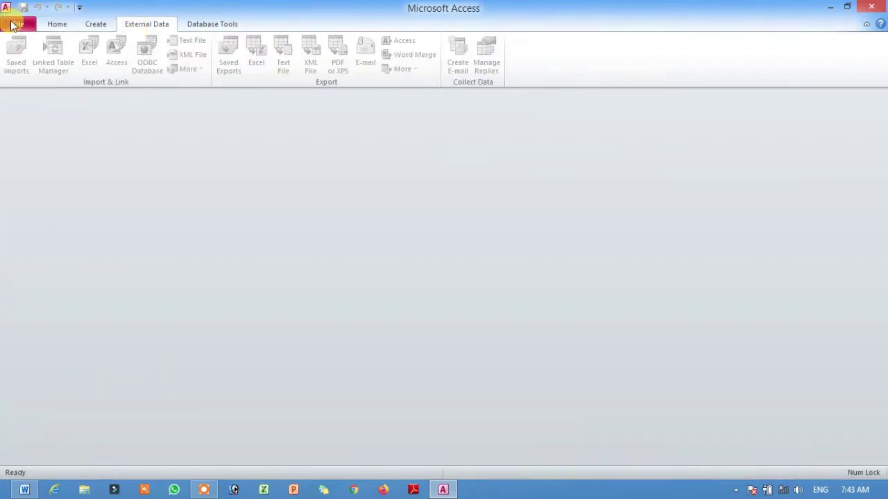
{"action": "left_click", "coordinate": [17, 25]}
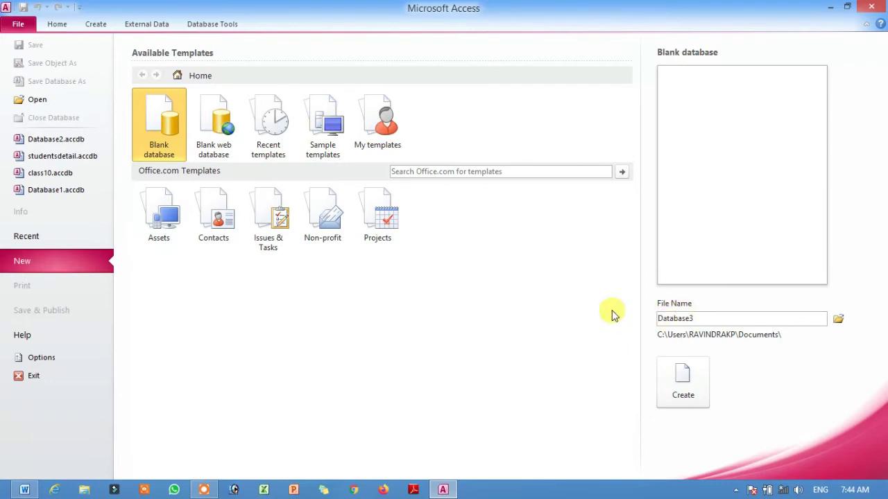
Name the new blank database file "My First Database"
{"action": "double_click", "coordinate": [694, 320]}
{"action": "key", "text": "BackSpace"}
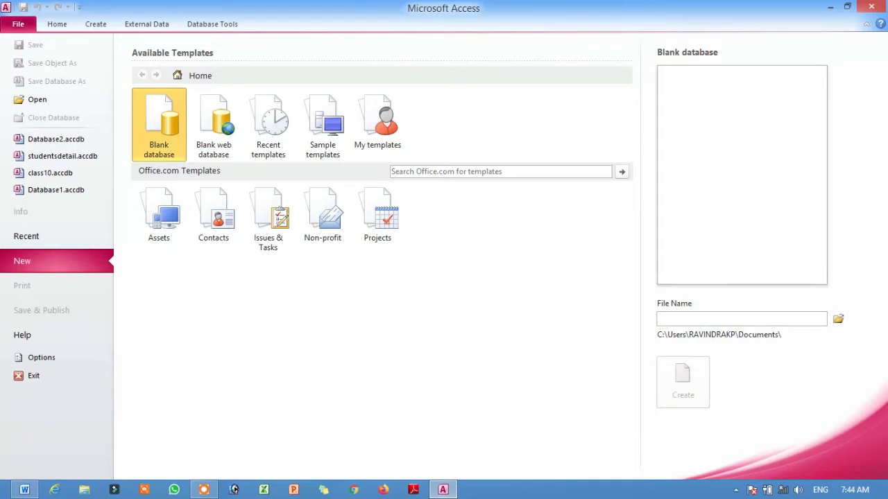
{"action": "type", "text": "My First Dat"}
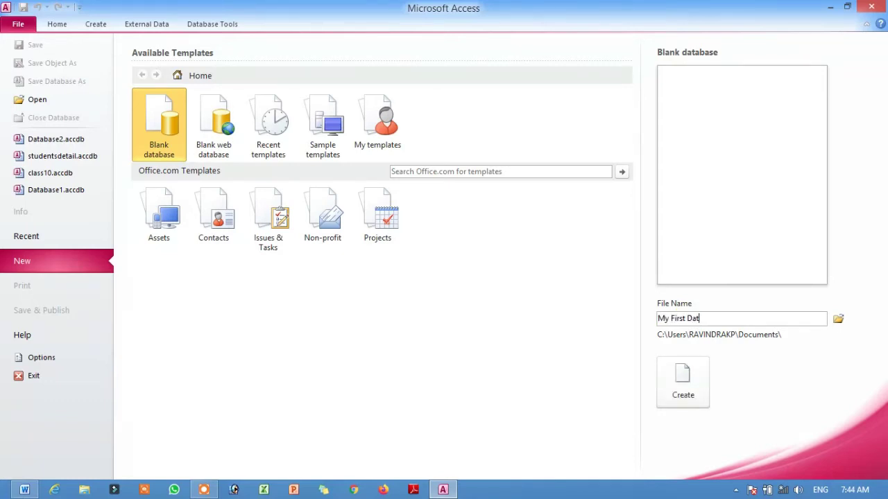
{"action": "type", "text": "abase"}
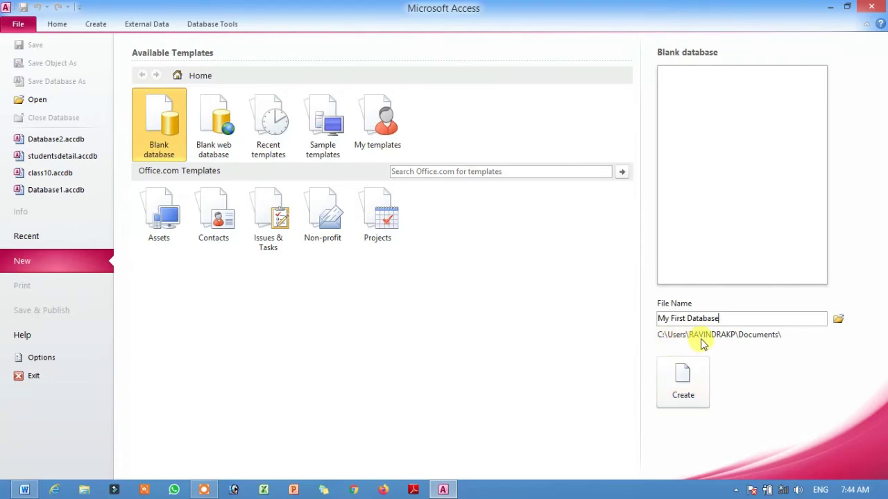
Set the Desktop as the save location for the blank database and create it
{"action": "left_click", "coordinate": [839, 319]}
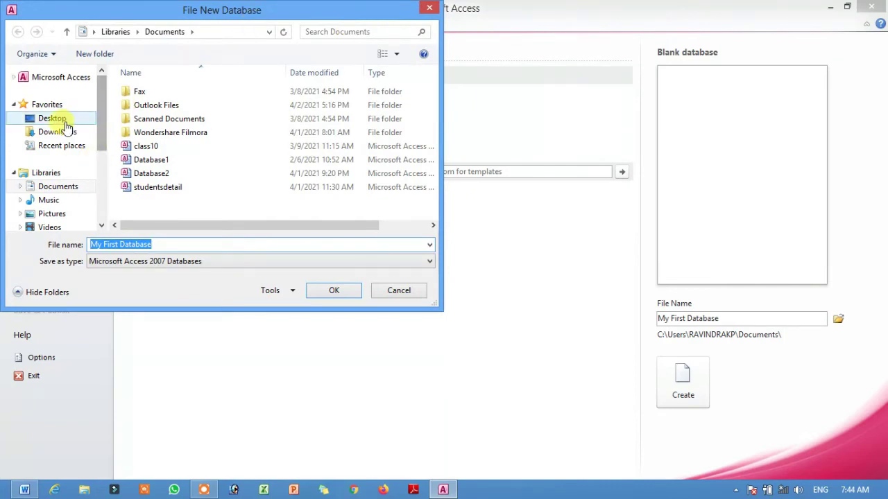
{"action": "left_click", "coordinate": [55, 120]}
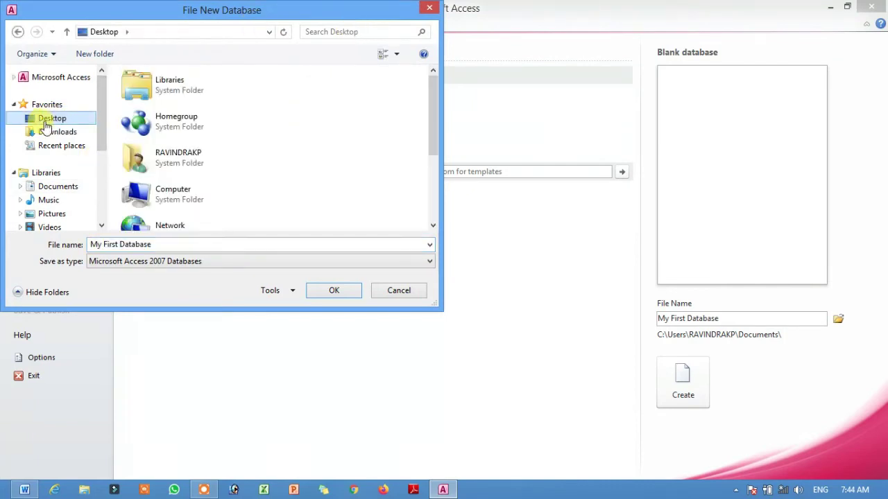
{"action": "left_click", "coordinate": [330, 291]}
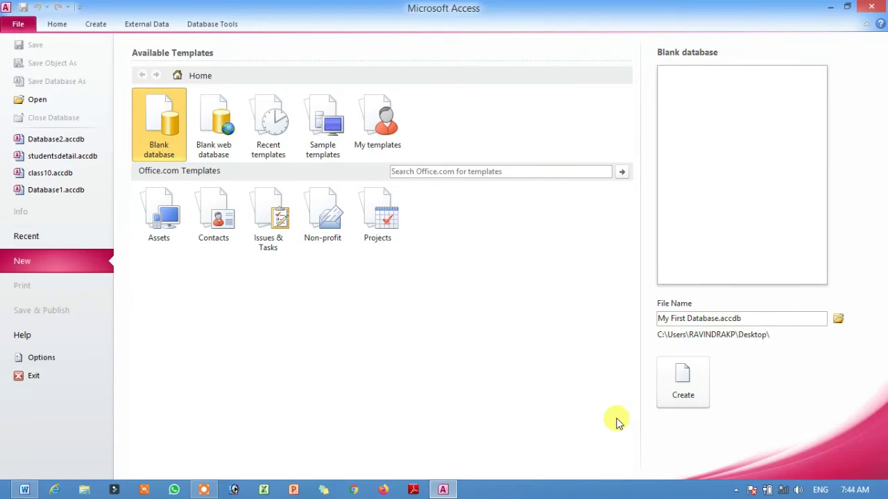
{"action": "left_click", "coordinate": [682, 380]}
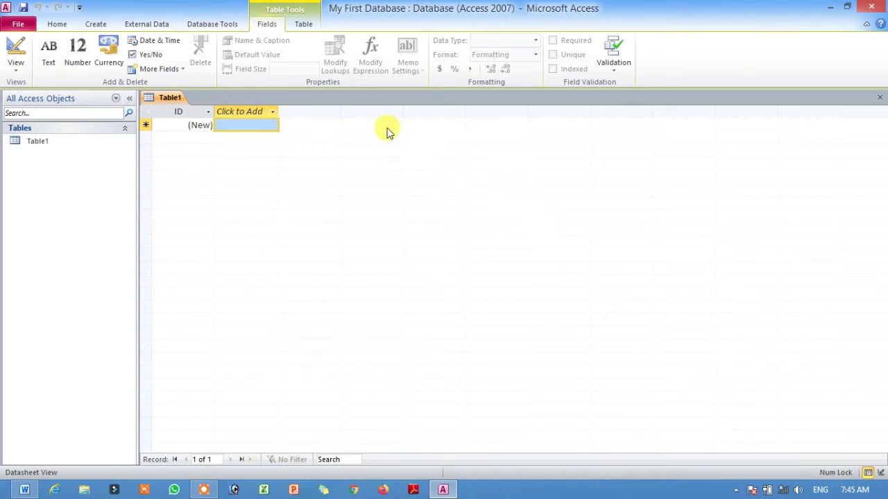
Create a new blank web database named "web database for example" in the default Documents folder
{"action": "left_click", "coordinate": [21, 24]}
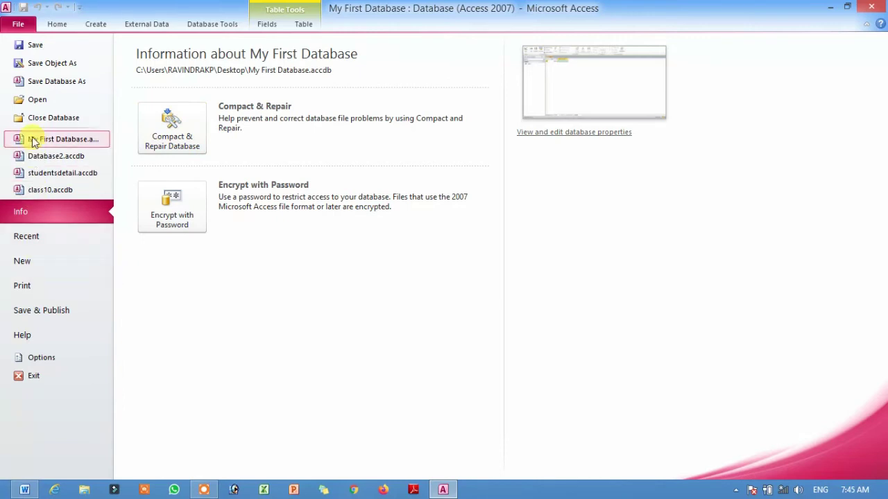
{"action": "left_click", "coordinate": [36, 264]}
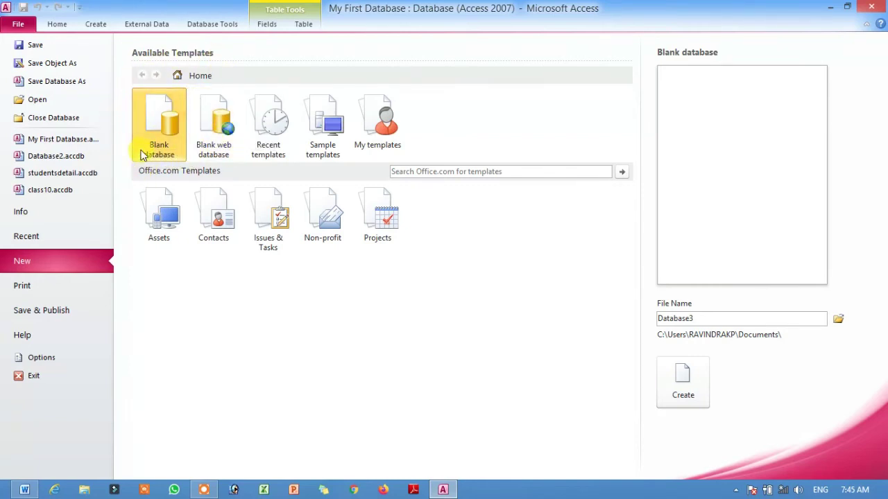
{"action": "left_click", "coordinate": [214, 134]}
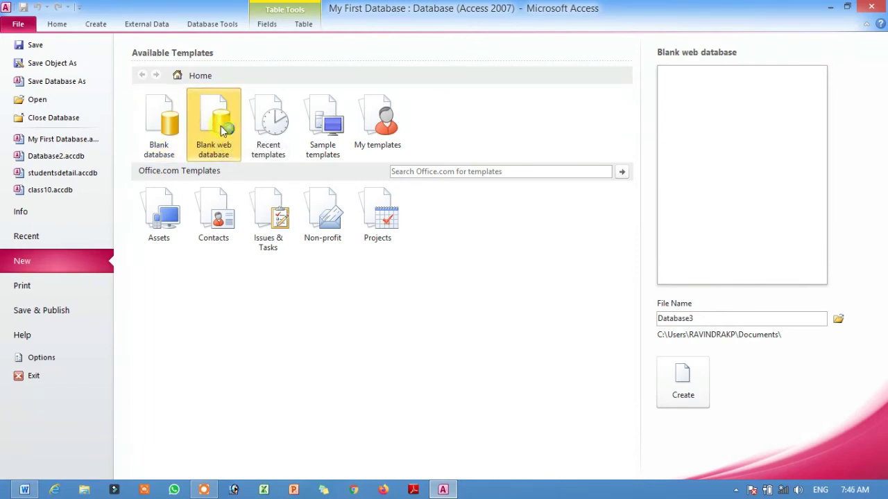
{"action": "double_click", "coordinate": [733, 321]}
{"action": "type", "text": "web da"}
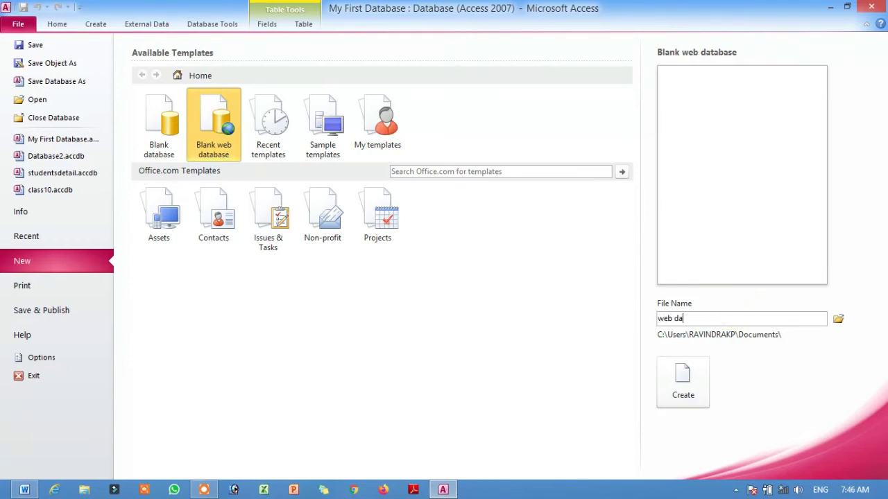
{"action": "type", "text": "tabase fro"}
{"action": "type", "text": " example"}
{"action": "left_click", "coordinate": [696, 376]}
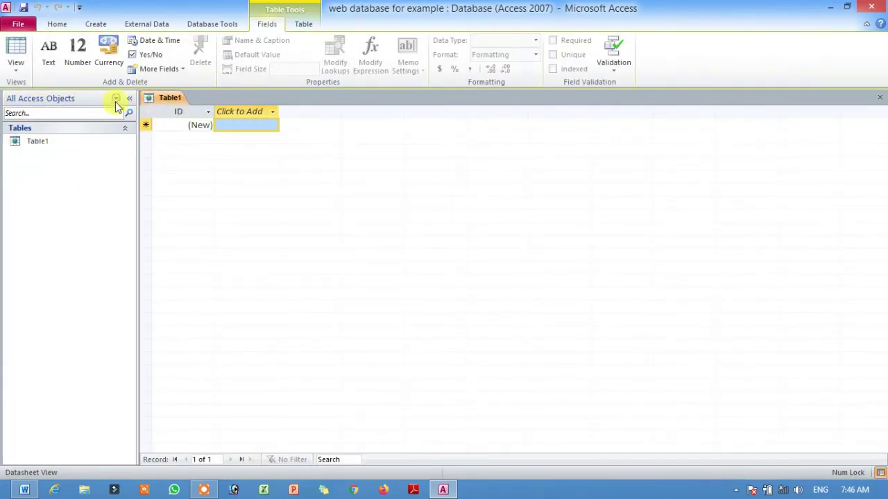
{"action": "left_click", "coordinate": [193, 124]}
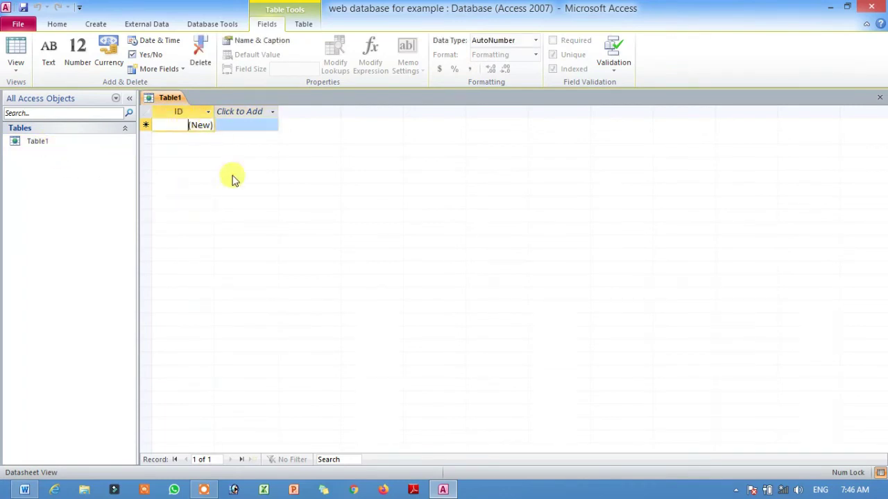
Create a database named "my contact" from the Contacts Web Database sample template and enable its active content
{"action": "left_click", "coordinate": [18, 25]}
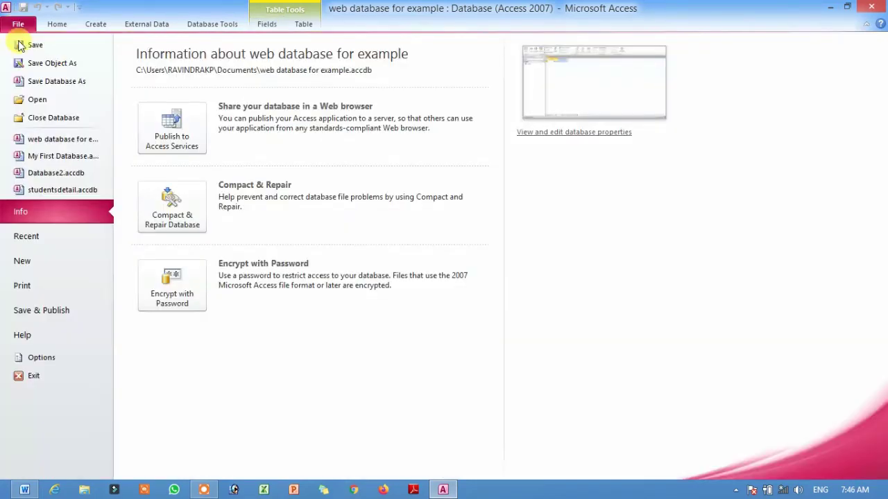
{"action": "left_click", "coordinate": [25, 264]}
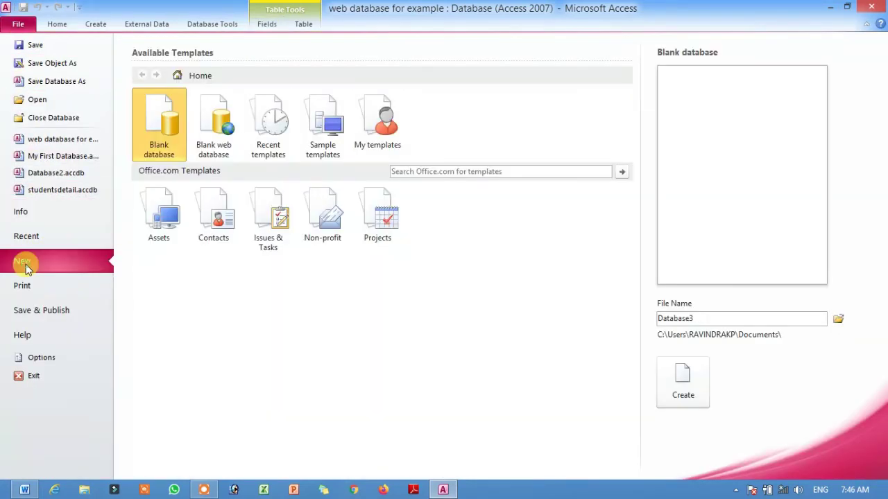
{"action": "left_click", "coordinate": [328, 125]}
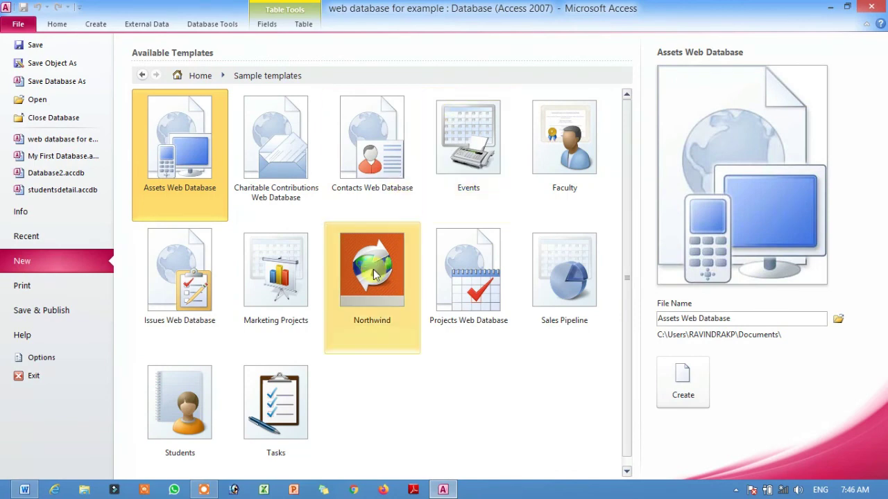
{"action": "left_click", "coordinate": [389, 171]}
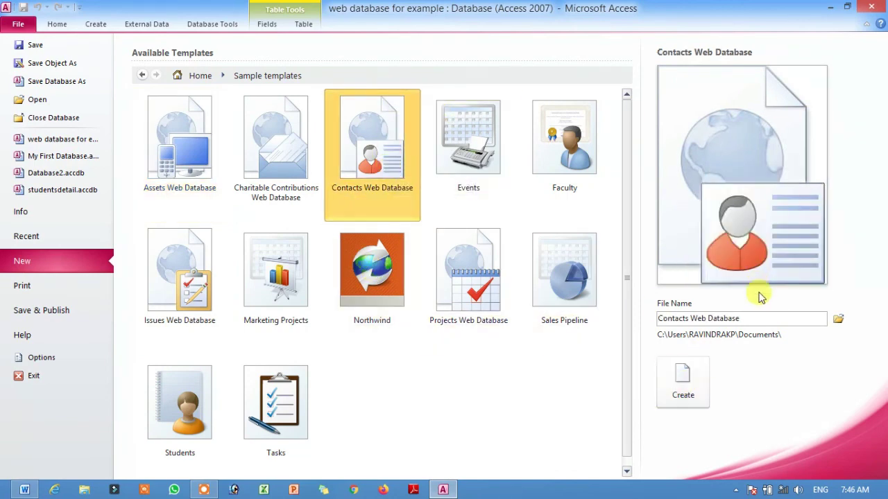
{"action": "left_click", "coordinate": [753, 320]}
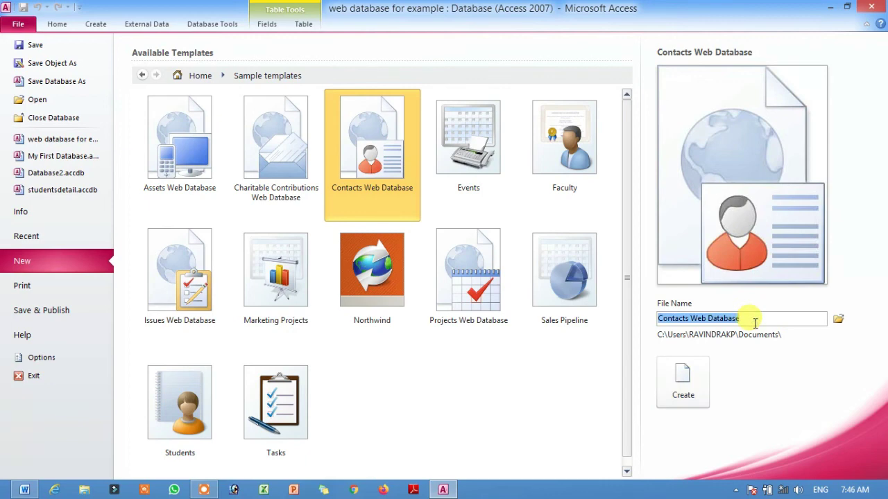
{"action": "type", "text": "my contact"}
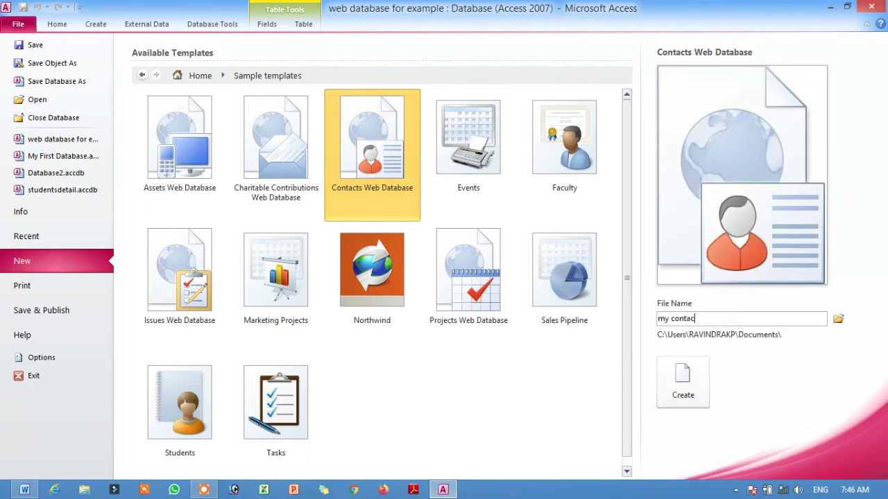
{"action": "left_click", "coordinate": [679, 389]}
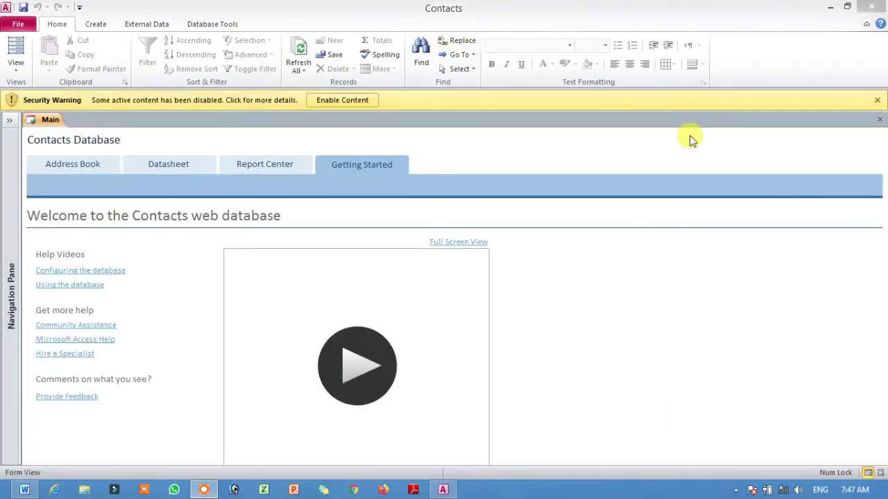
{"action": "left_click", "coordinate": [342, 100]}
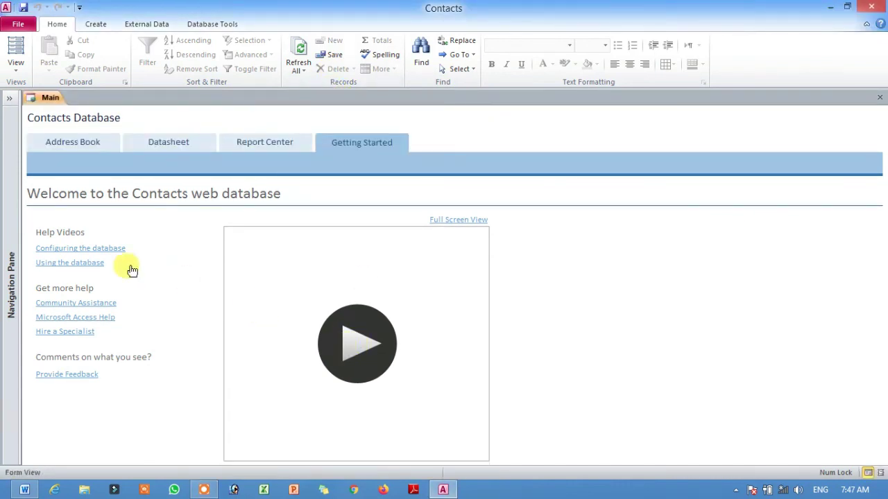
Look through the Address Book, Datasheet and Report Center pages of the contacts database
{"action": "left_click", "coordinate": [163, 145]}
{"action": "left_click", "coordinate": [88, 148]}
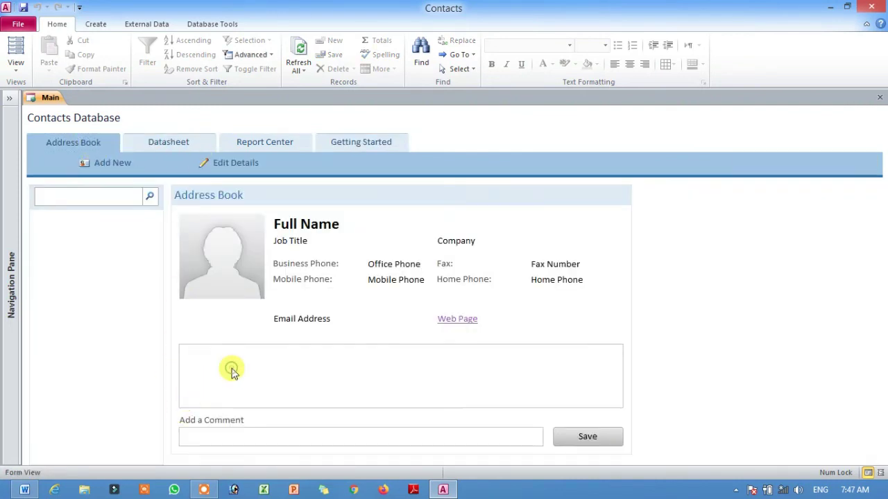
{"action": "left_click", "coordinate": [119, 195]}
{"action": "left_click", "coordinate": [186, 139]}
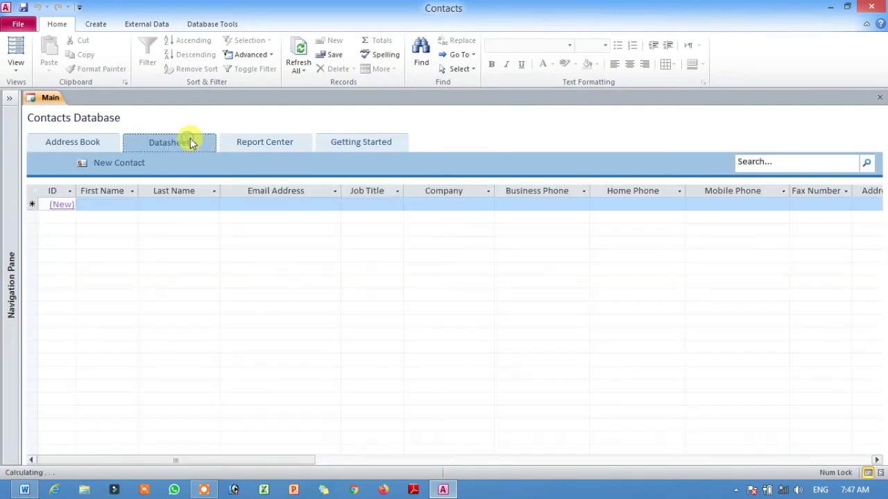
{"action": "left_click", "coordinate": [235, 143]}
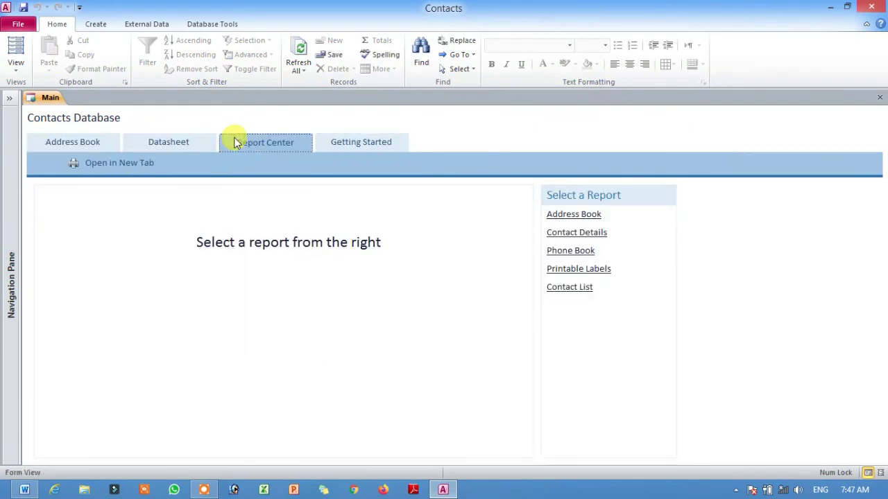